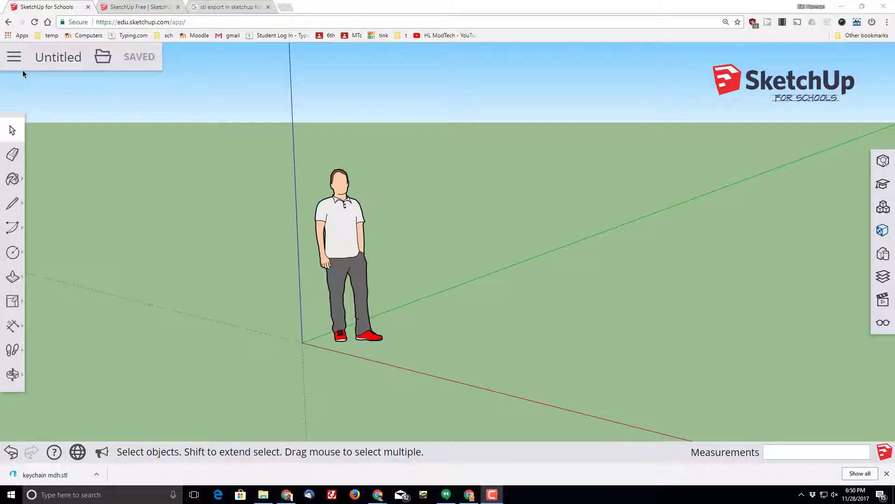
Create a new untitled model from the Simple Template - Millimeters.
{"action": "left_click", "coordinate": [14, 254]}
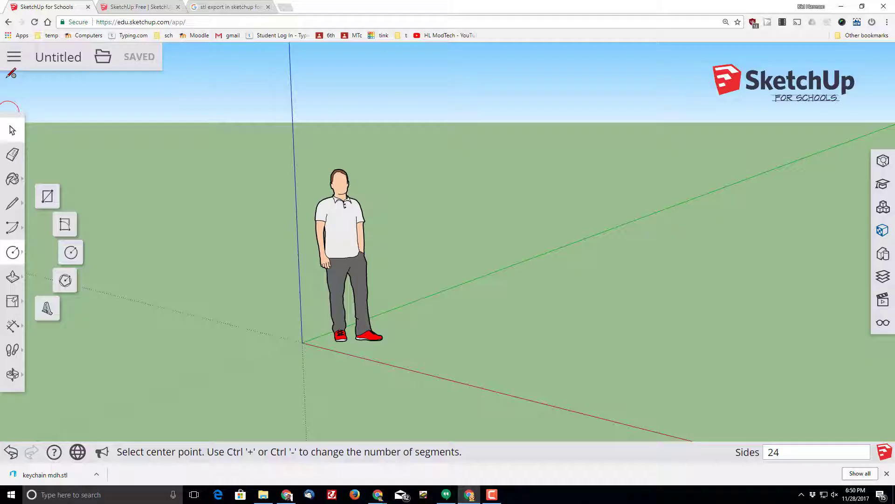
{"action": "left_click", "coordinate": [14, 56]}
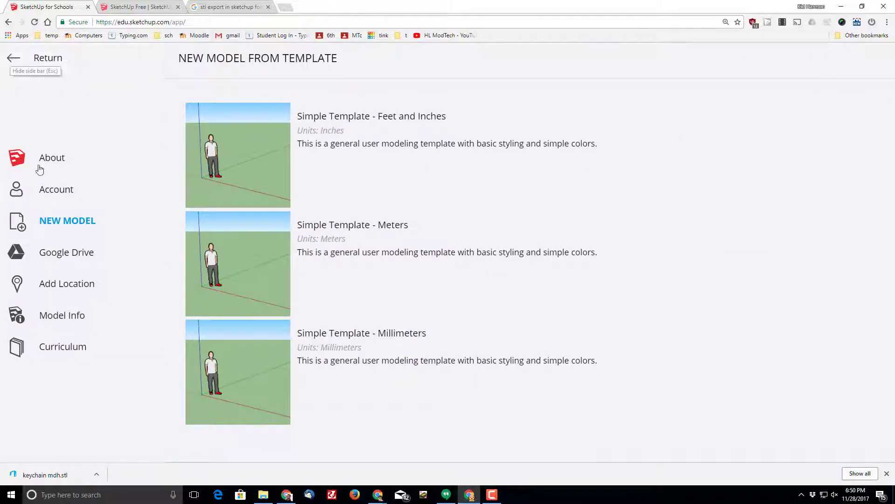
{"action": "left_click", "coordinate": [350, 348]}
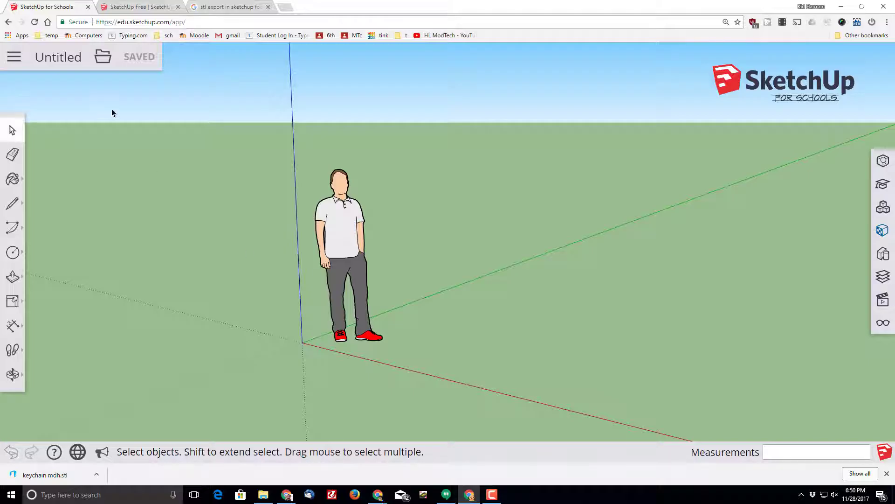
Delete the person figure and draw a 70 × 25 mm rectangle starting at the origin.
{"action": "left_click", "coordinate": [345, 251]}
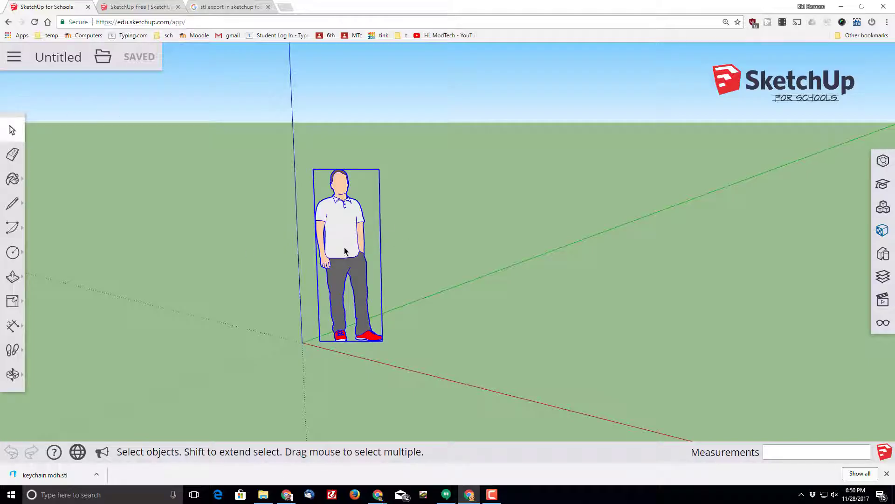
{"action": "key", "text": "Delete"}
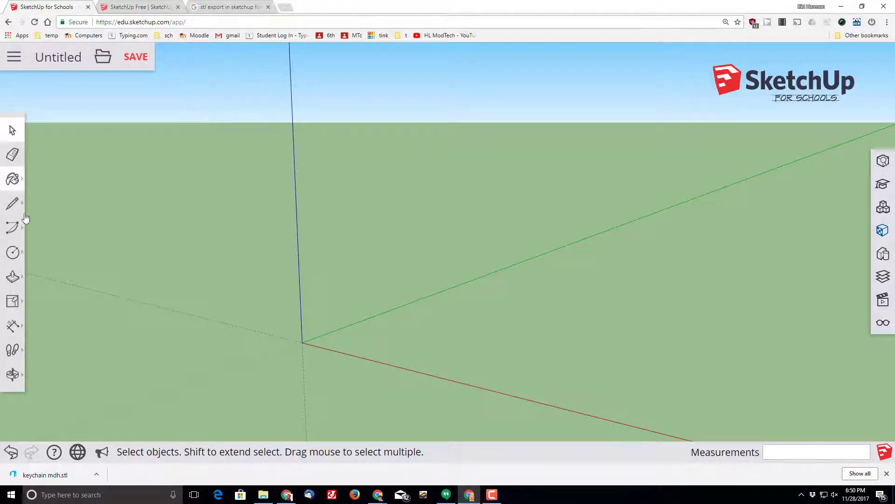
{"action": "left_click", "coordinate": [14, 251]}
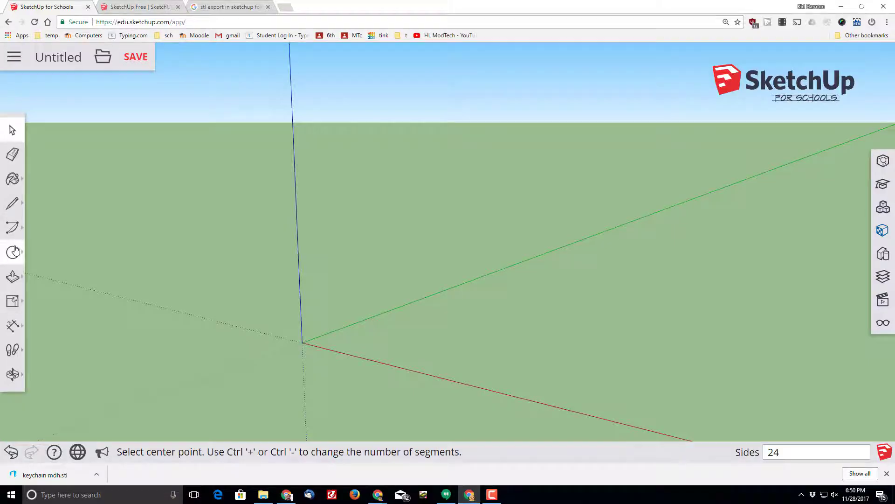
{"action": "left_click", "coordinate": [48, 196]}
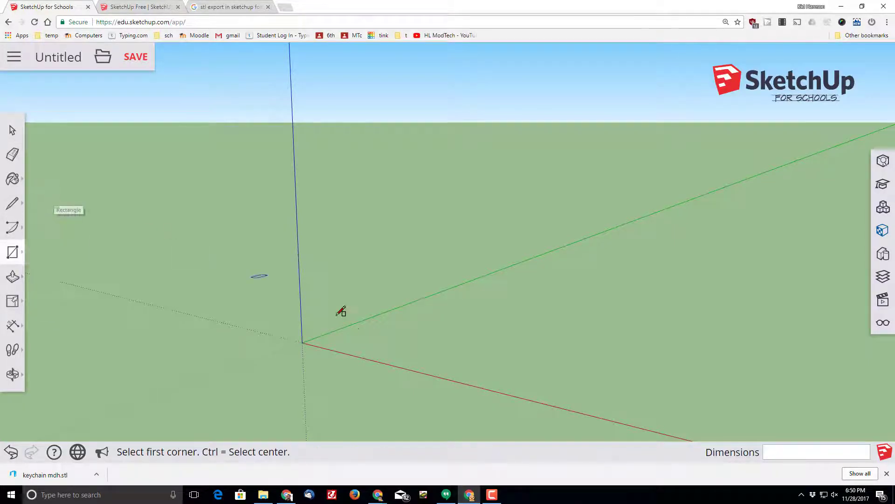
{"action": "left_click", "coordinate": [305, 341]}
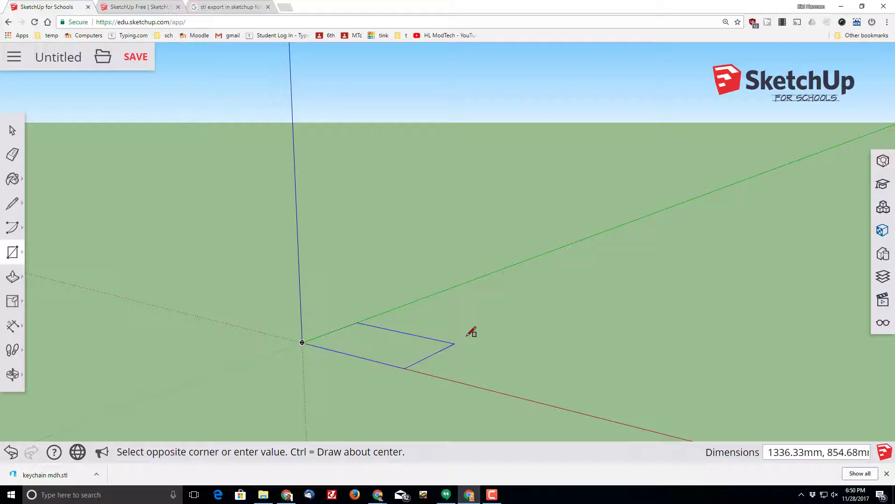
{"action": "type", "text": "70,"}
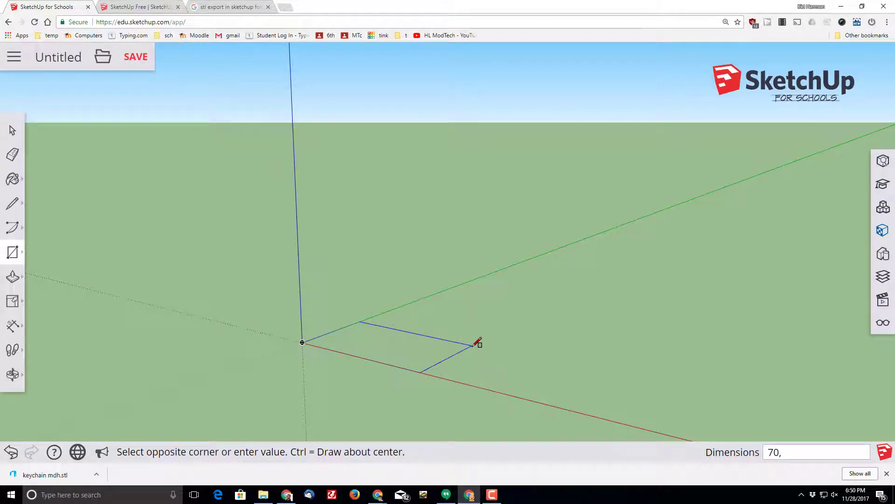
{"action": "type", "text": "25"}
{"action": "key", "text": "Return"}
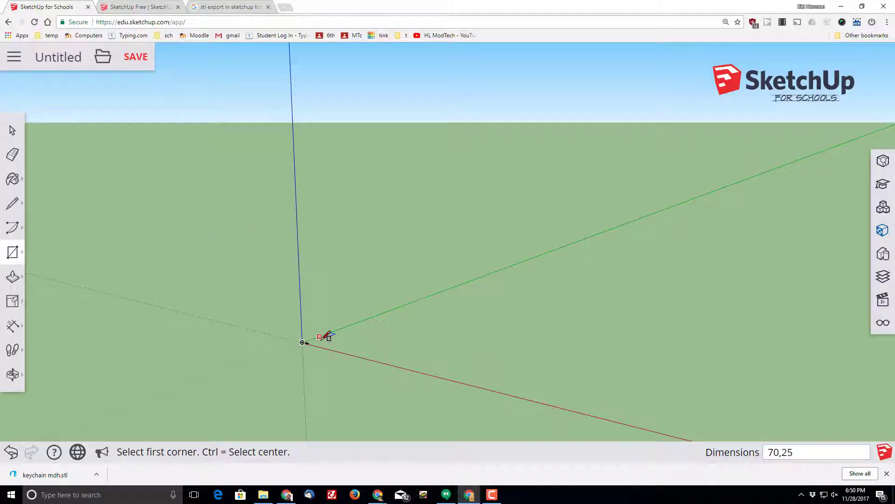
Push/pull the 70 × 25 rectangle up 2 mm into a slab, then view it from above.
{"action": "left_click", "coordinate": [13, 374]}
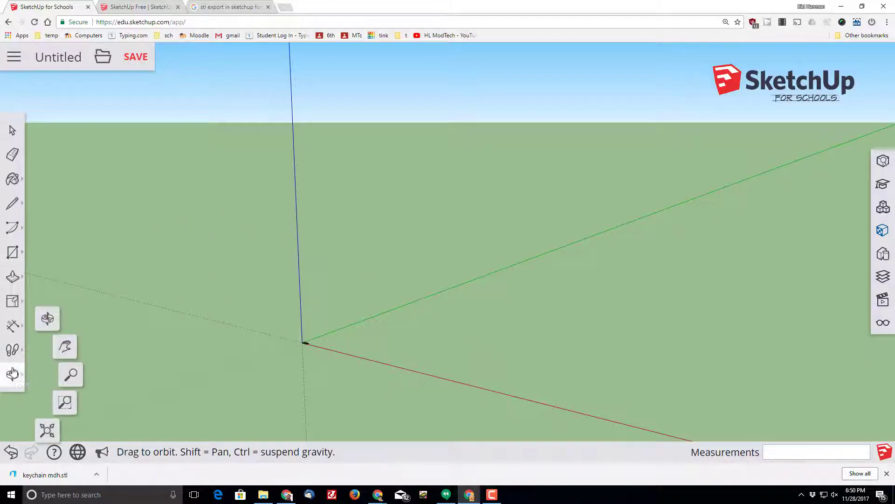
{"action": "left_click", "coordinate": [47, 432]}
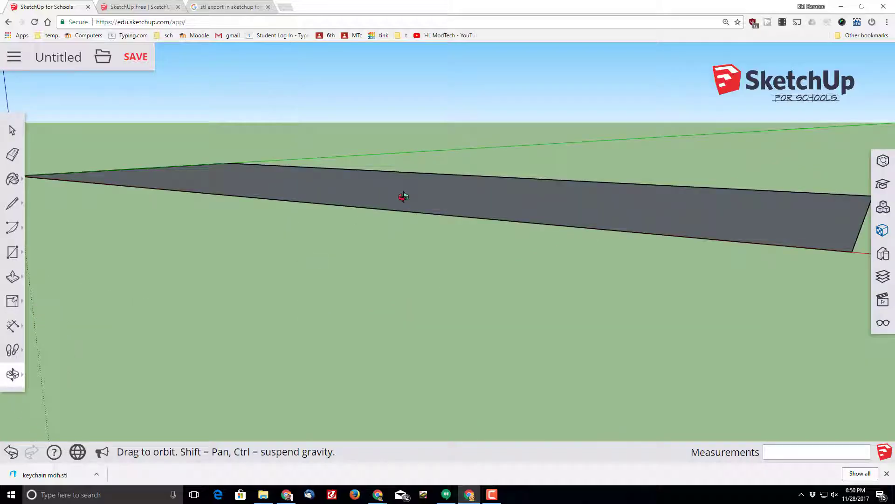
{"action": "left_click", "coordinate": [12, 276]}
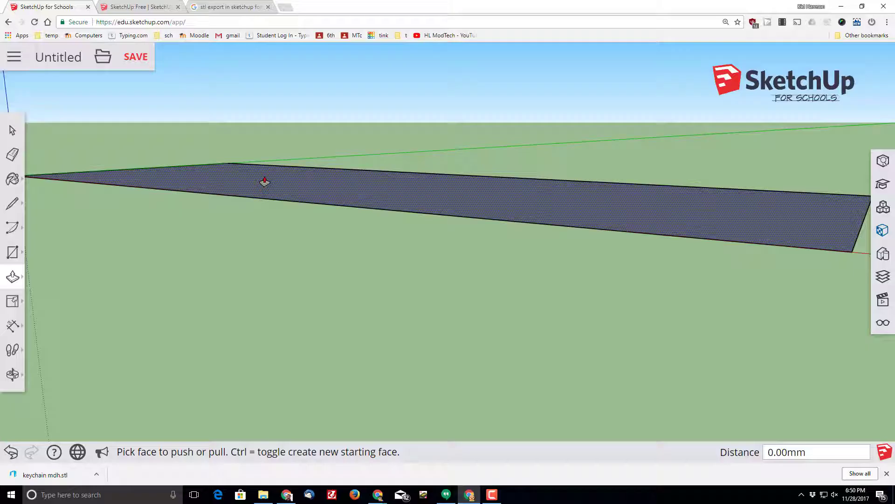
{"action": "left_click_drag", "start_coordinate": [264, 182], "coordinate": [270, 140]}
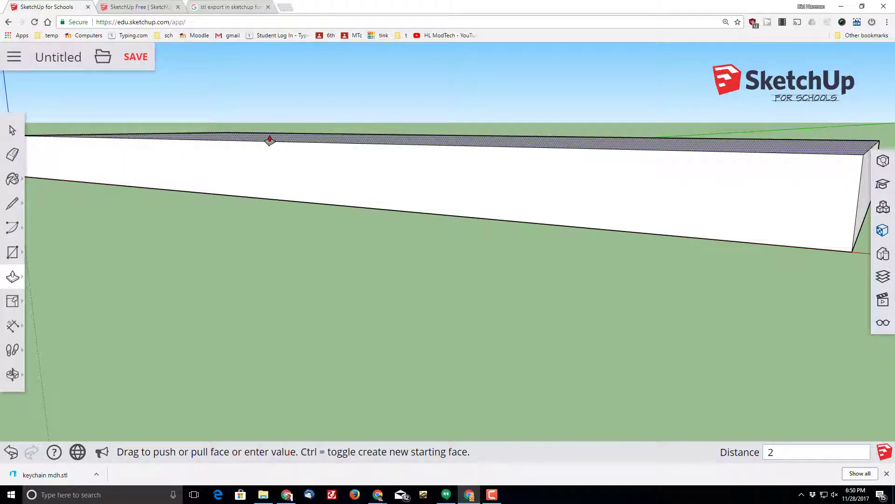
{"action": "key", "text": "Return"}
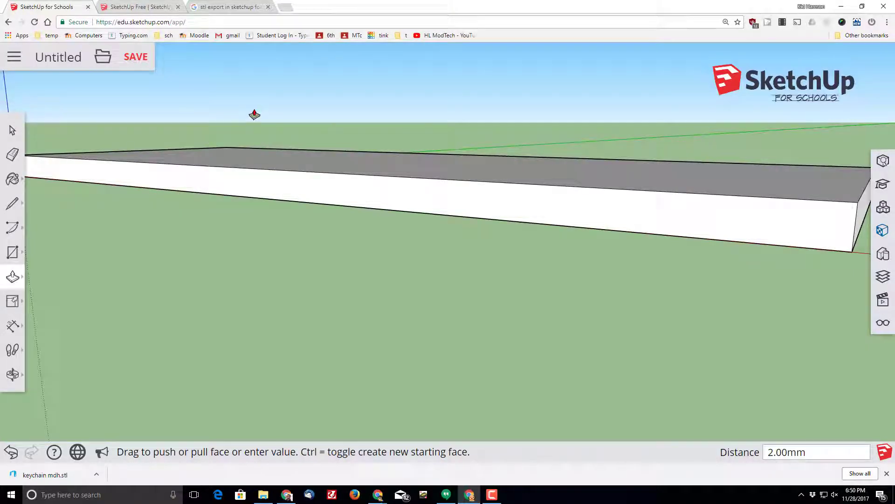
{"action": "scroll", "coordinate": [253, 113], "scroll_direction": "down", "scroll_amount": 5}
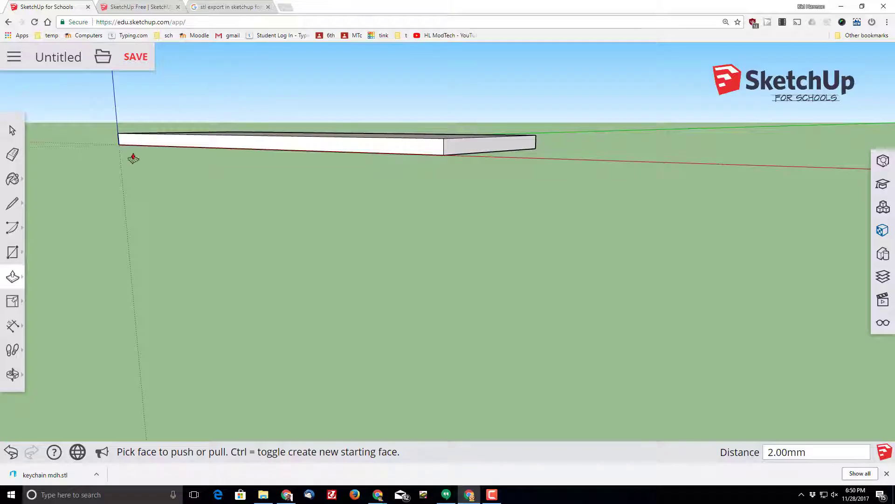
{"action": "left_click", "coordinate": [12, 374]}
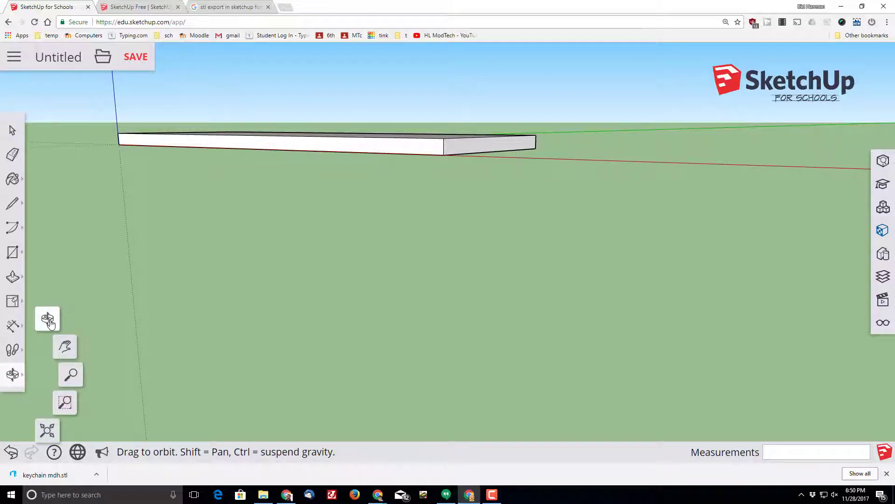
{"action": "left_click_drag", "start_coordinate": [106, 198], "coordinate": [182, 266]}
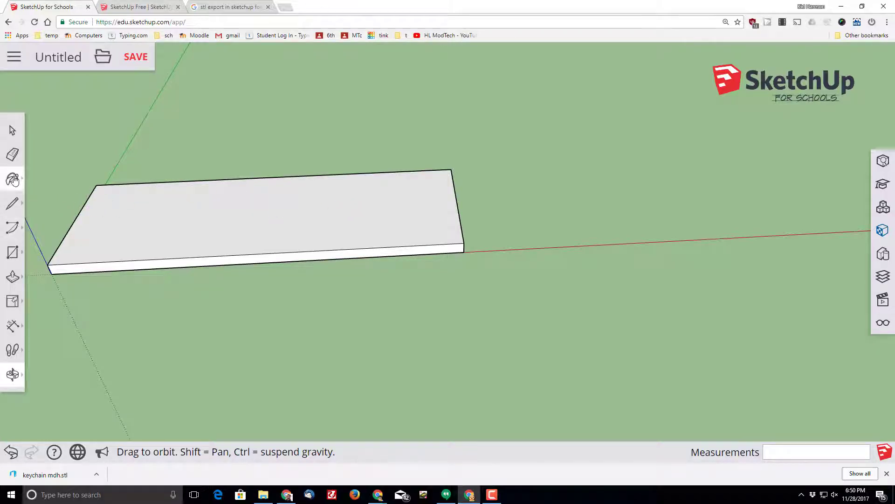
Place Tape Measure guides 5 mm in from the slab's back-left corner.
{"action": "left_click", "coordinate": [13, 325]}
{"action": "left_click", "coordinate": [43, 269]}
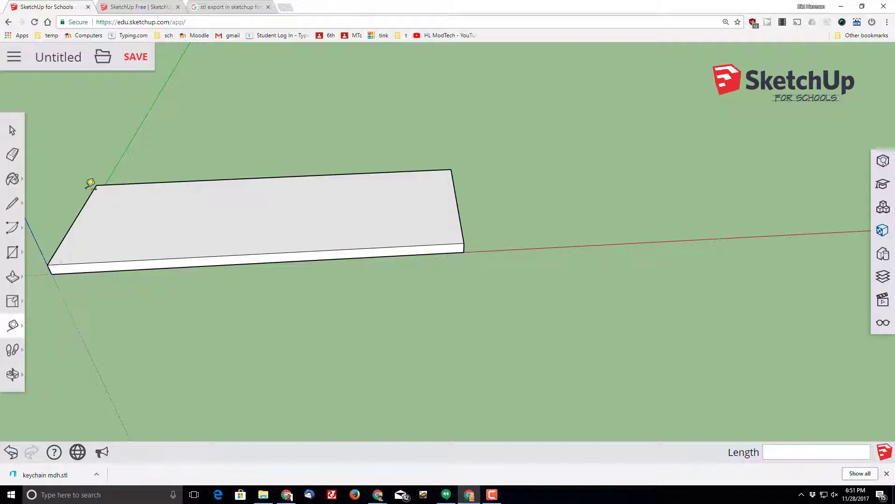
{"action": "left_click", "coordinate": [97, 185]}
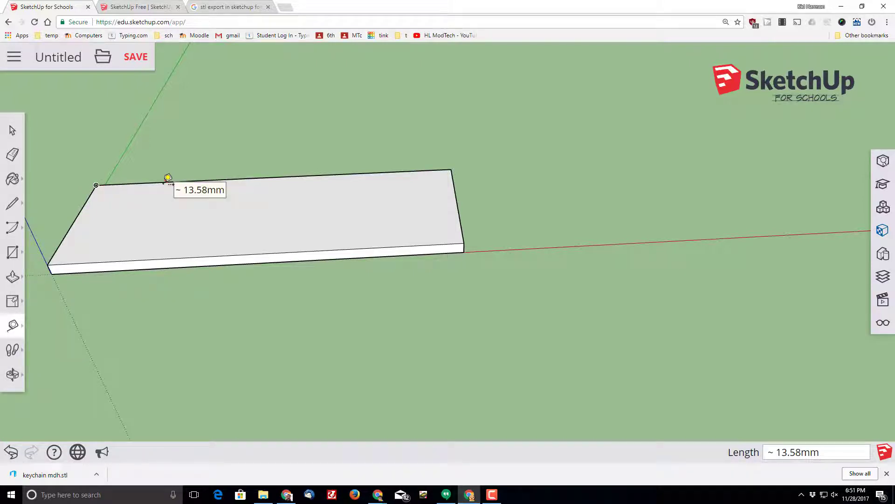
{"action": "type", "text": "5"}
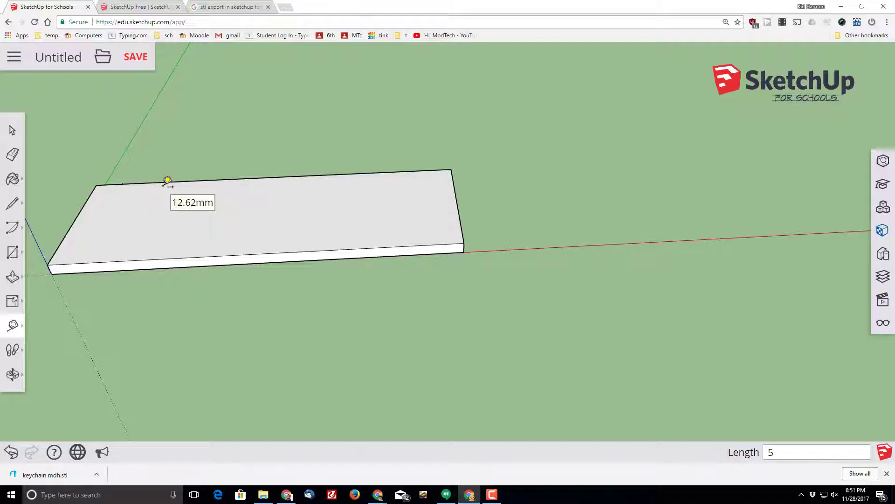
{"action": "key", "text": "Return"}
{"action": "left_click", "coordinate": [122, 184]}
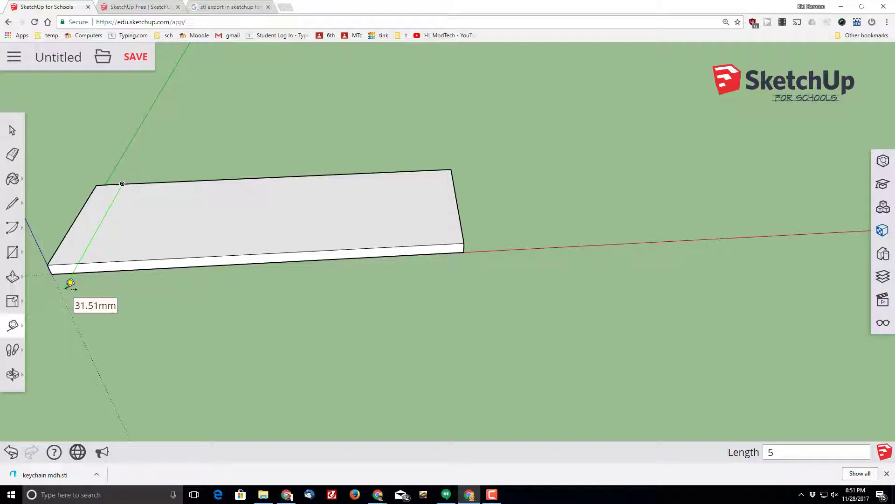
{"action": "key", "text": "Escape"}
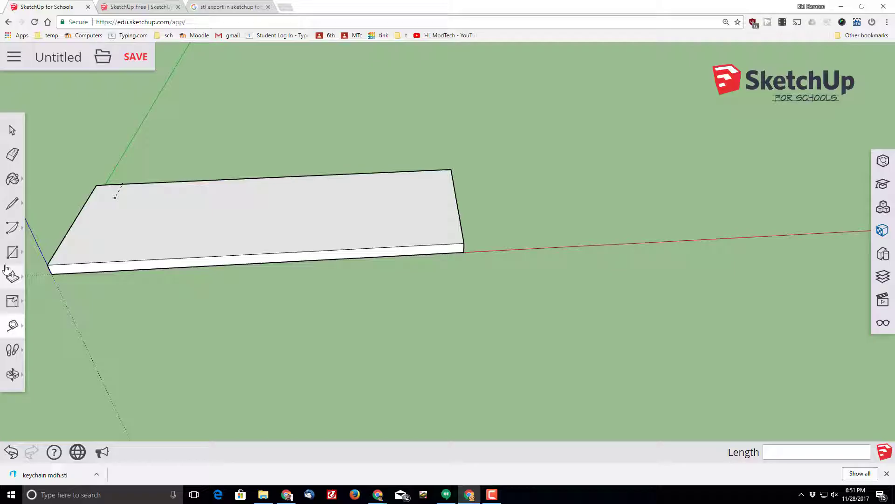
Draw a circle of radius 2 mm centred on the guide point on the slab's top.
{"action": "left_click", "coordinate": [12, 252]}
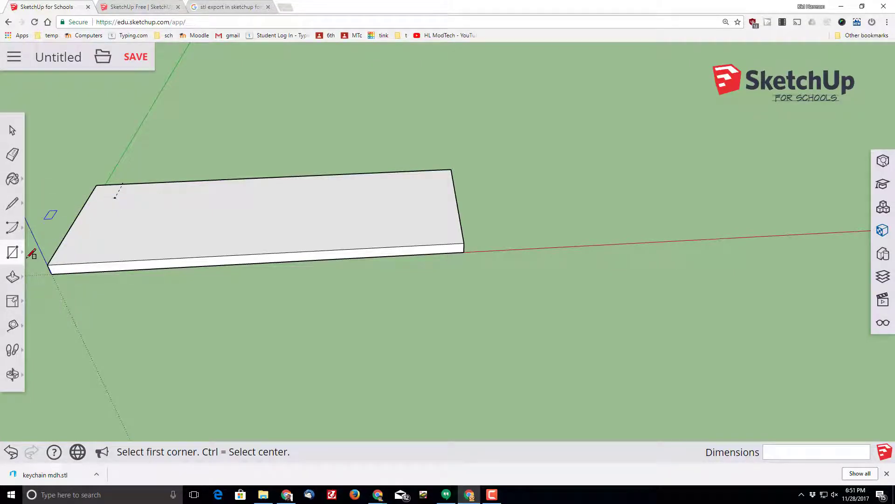
{"action": "left_click", "coordinate": [12, 254]}
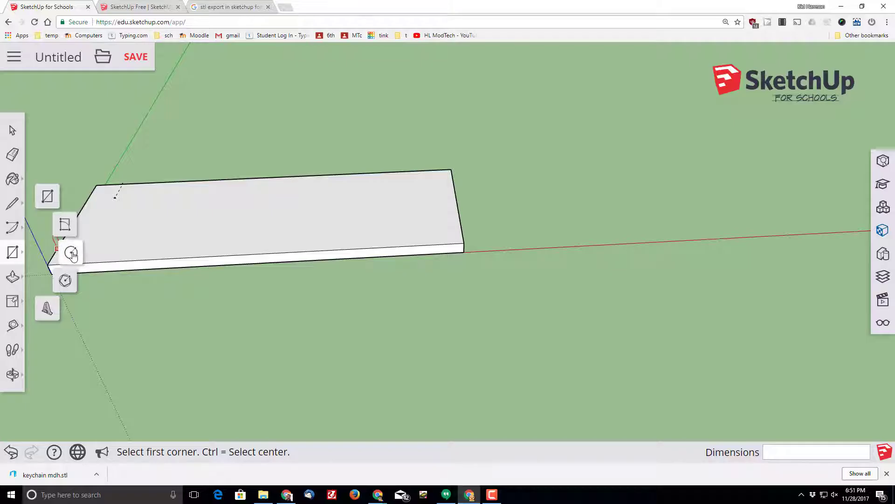
{"action": "left_click", "coordinate": [73, 254]}
{"action": "left_click", "coordinate": [115, 198]}
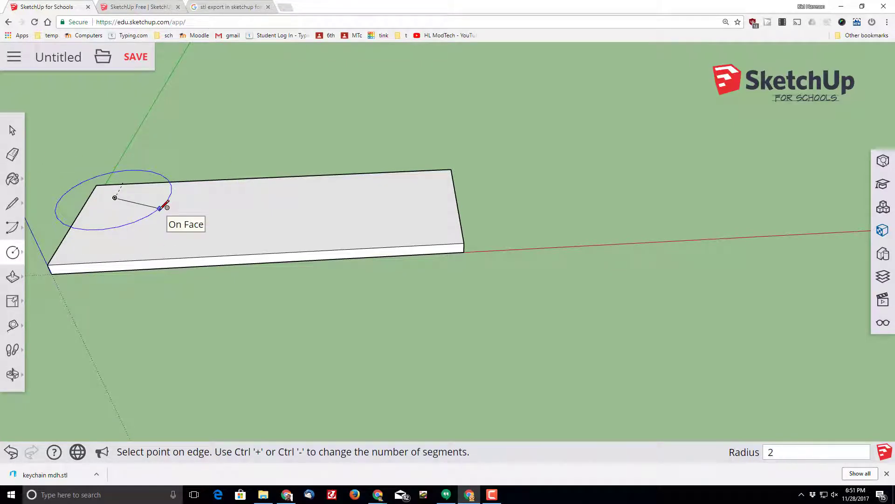
{"action": "type", "text": "2"}
{"action": "key", "text": "Return"}
{"action": "scroll", "coordinate": [135, 197], "scroll_direction": "up", "scroll_amount": 2}
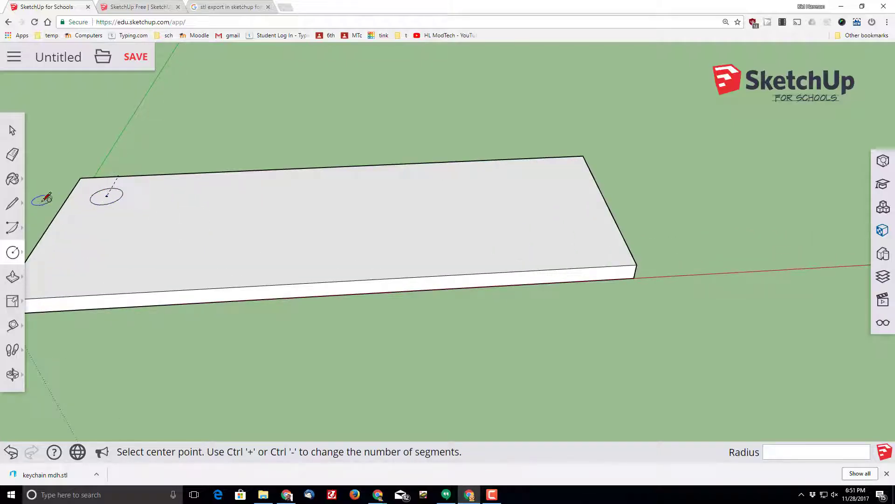
Push the small circle down -2.00 mm through the slab to cut the hole.
{"action": "left_click", "coordinate": [12, 276]}
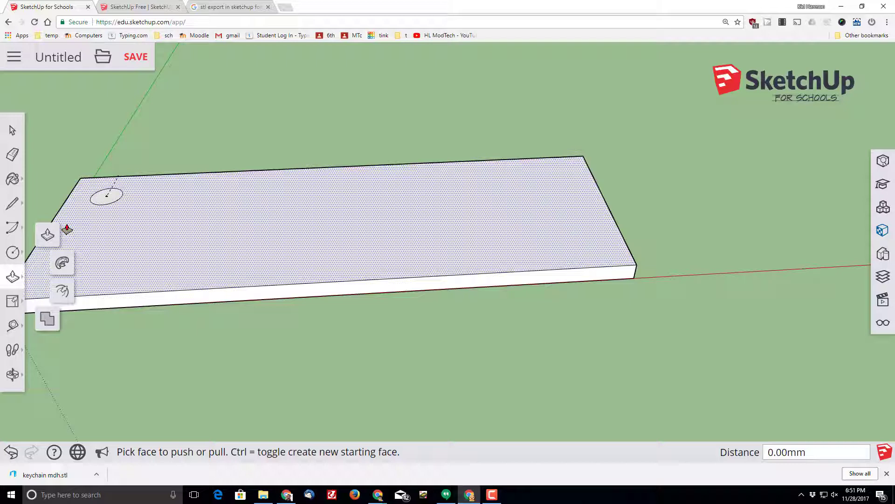
{"action": "left_click", "coordinate": [103, 201]}
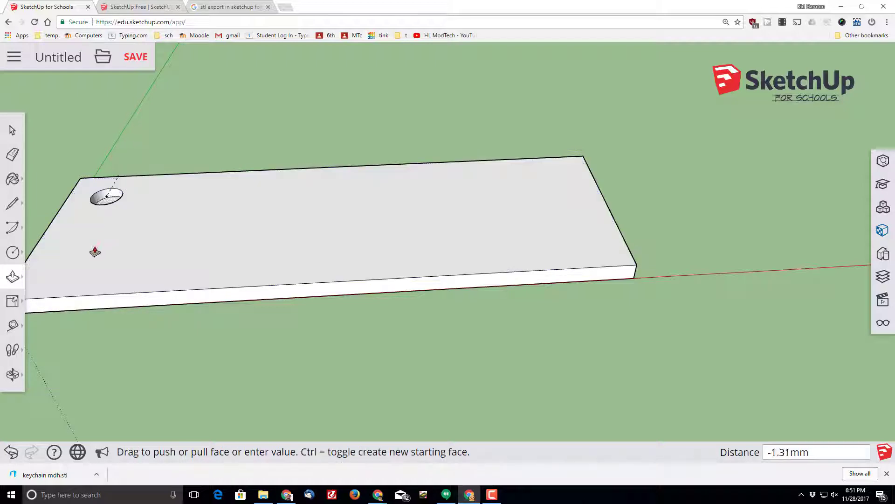
{"action": "left_click", "coordinate": [633, 283]}
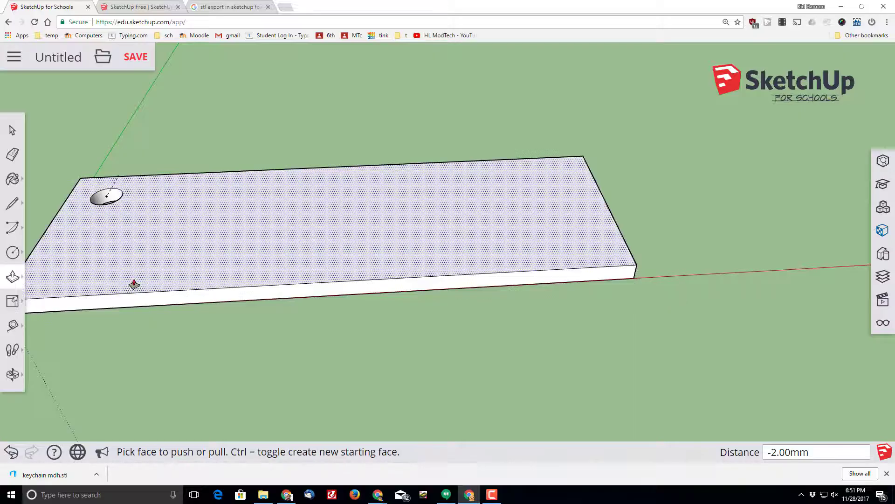
{"action": "scroll", "coordinate": [91, 203], "scroll_direction": "up", "scroll_amount": 3}
{"action": "scroll", "coordinate": [131, 232], "scroll_direction": "up", "scroll_amount": 1}
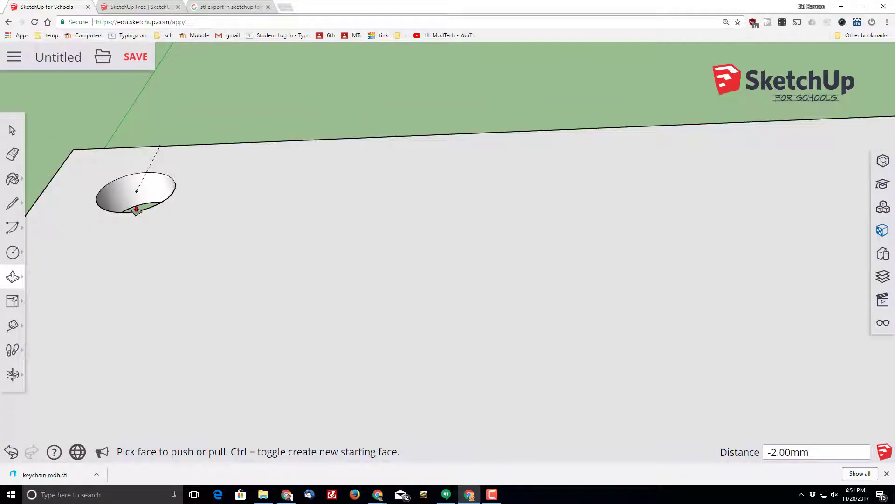
{"action": "scroll", "coordinate": [135, 206], "scroll_direction": "down", "scroll_amount": 4}
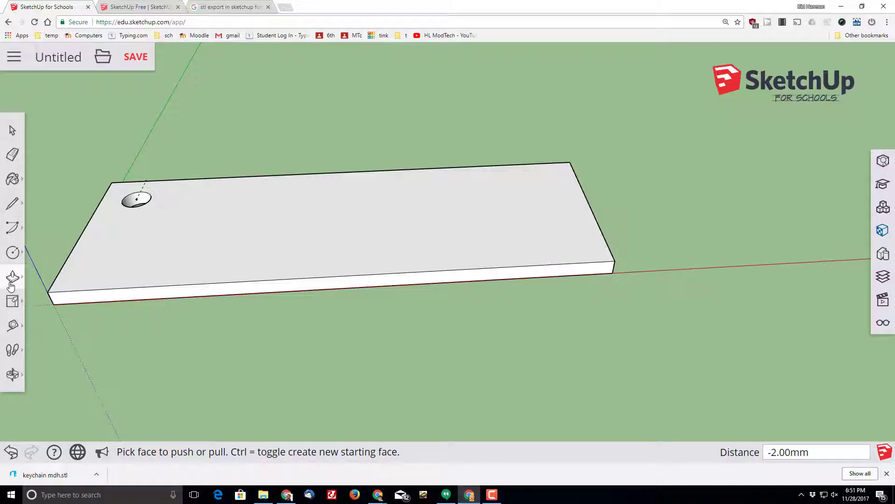
Enter 3D text 'Mod Tech' in Permanent Marker font and select the extrusion value.
{"action": "left_click", "coordinate": [12, 252]}
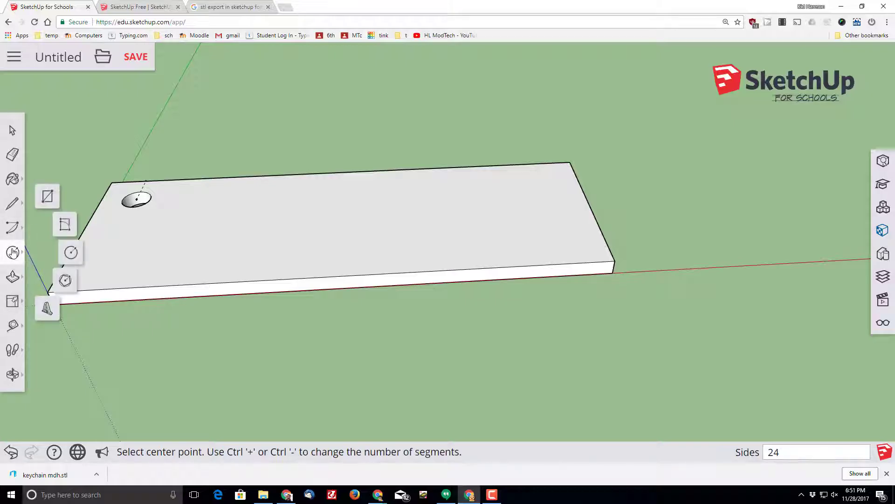
{"action": "left_click", "coordinate": [46, 309]}
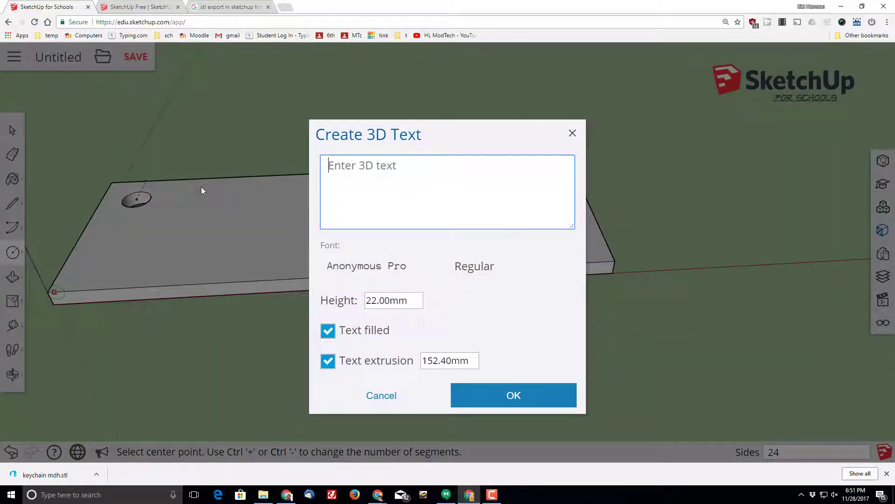
{"action": "type", "text": "Mod Tech"}
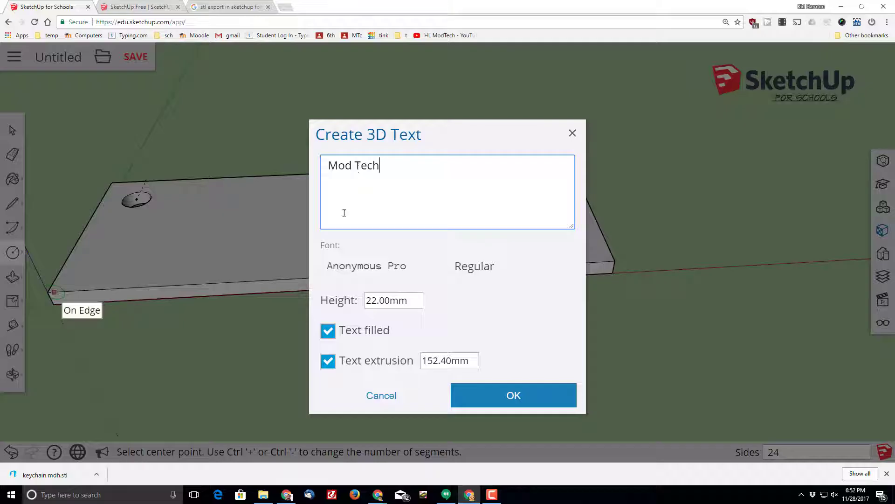
{"action": "left_click", "coordinate": [375, 266]}
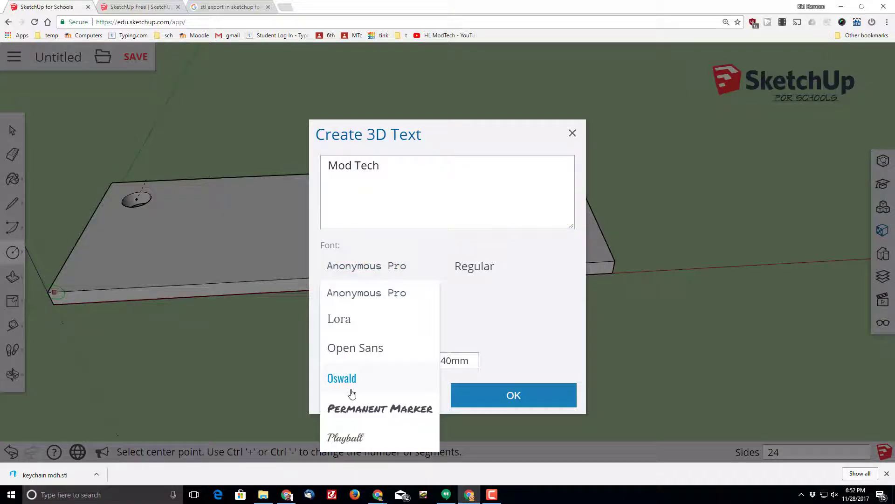
{"action": "left_click", "coordinate": [359, 409]}
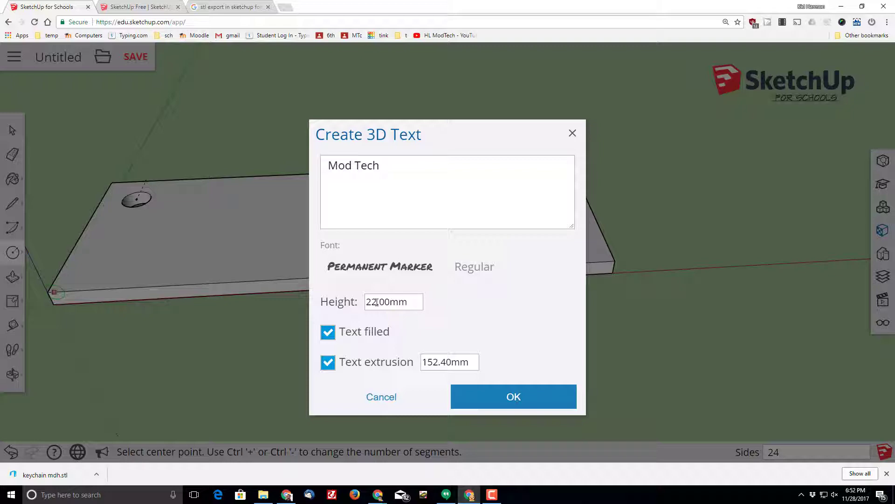
{"action": "double_click", "coordinate": [458, 360]}
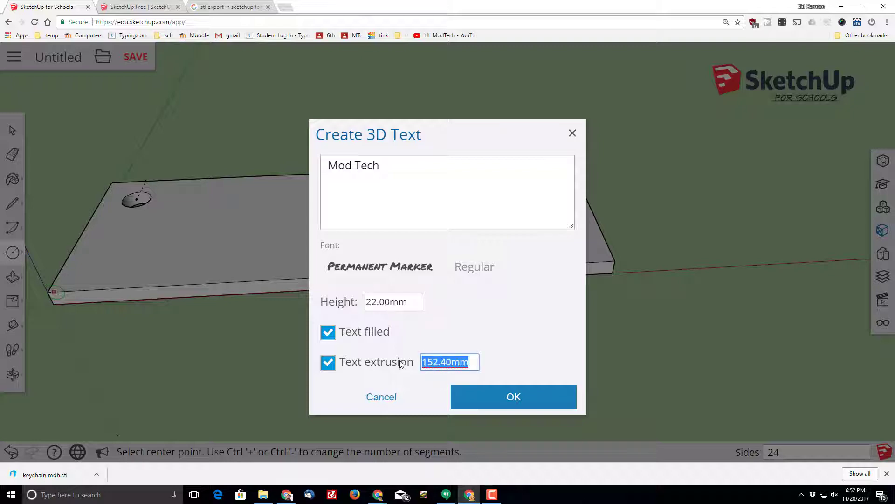
Set the text extrusion to 2 and drop 'Mod Tech' at the slab's front-left corner.
{"action": "type", "text": "2"}
{"action": "key", "text": "Return"}
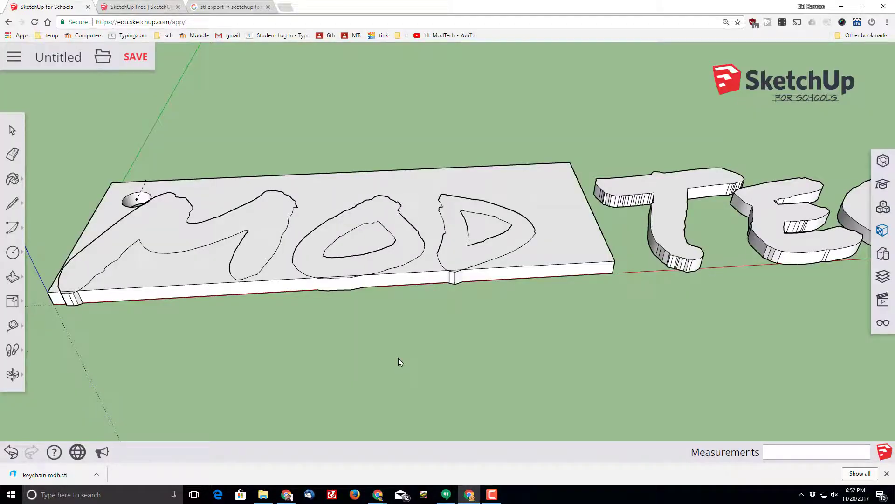
{"action": "scroll", "coordinate": [236, 283], "scroll_direction": "down", "scroll_amount": 5}
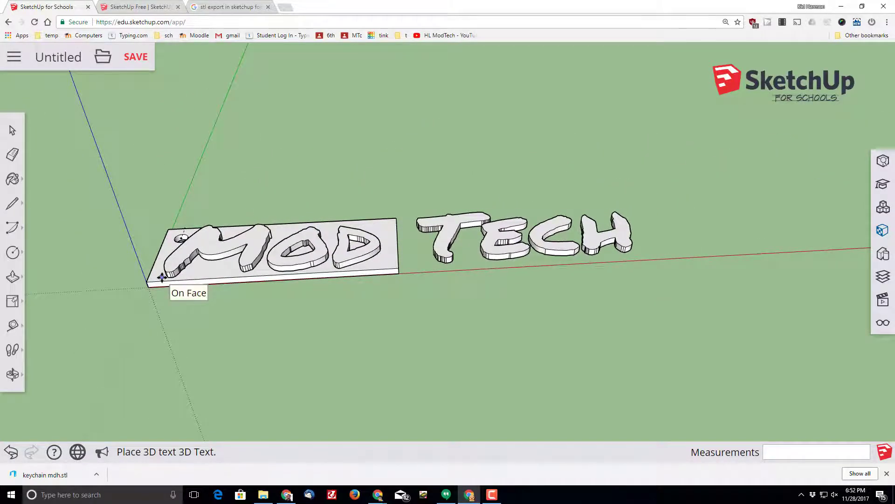
{"action": "left_click", "coordinate": [161, 278]}
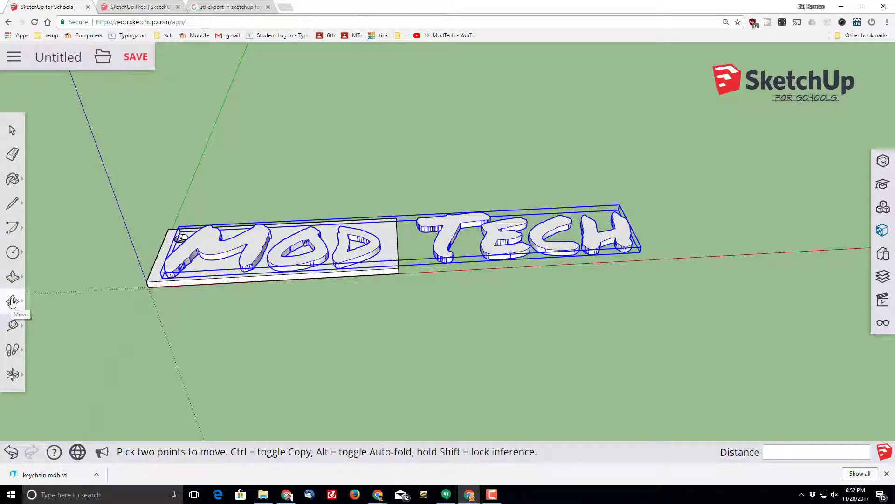
Scale the 'Mod Tech' text along the red axis to about 1.08.
{"action": "left_click", "coordinate": [12, 302]}
{"action": "left_click", "coordinate": [48, 327]}
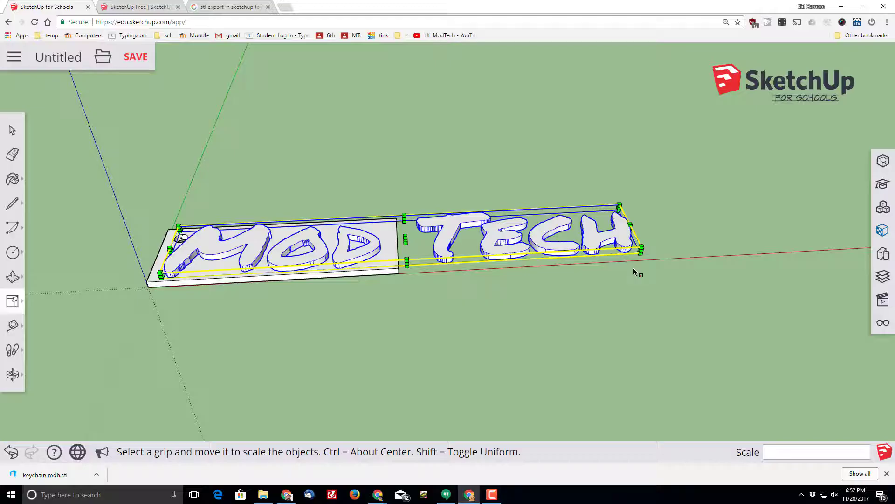
{"action": "scroll", "coordinate": [654, 233], "scroll_direction": "up", "scroll_amount": 2}
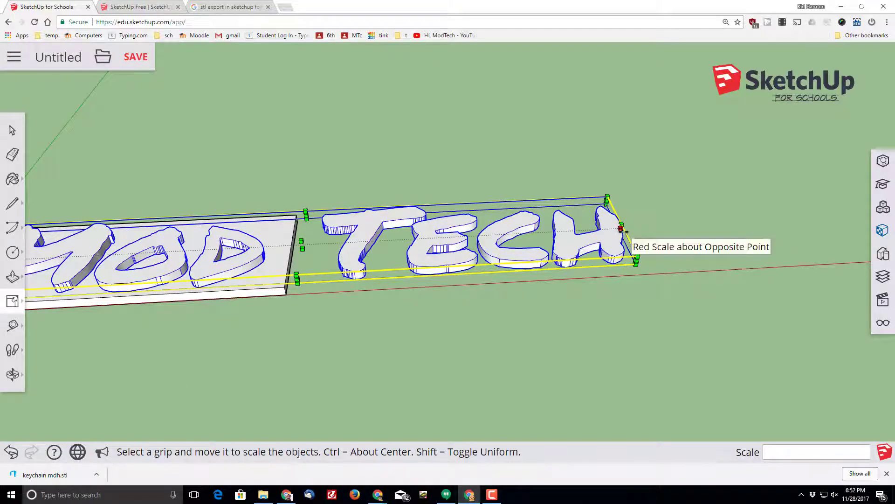
{"action": "middle_click_drag", "start_coordinate": [620, 242], "coordinate": [583, 272]}
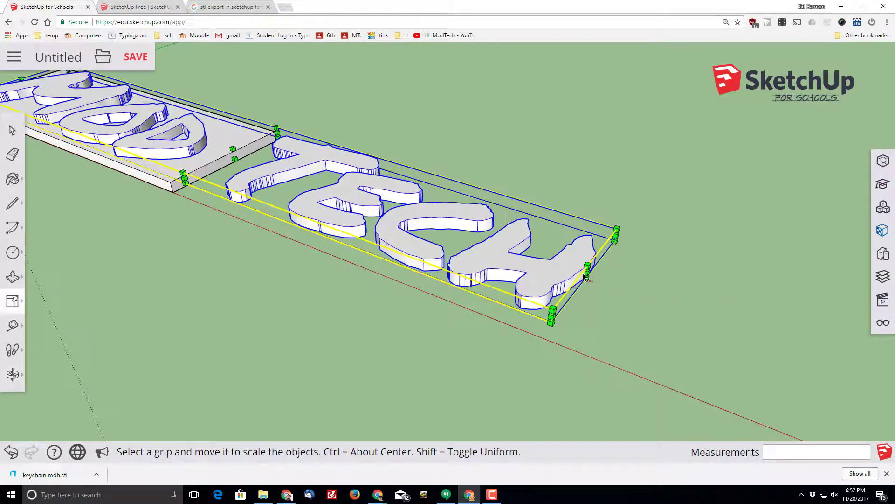
{"action": "left_click_drag", "start_coordinate": [586, 270], "coordinate": [198, 140]}
Stretch the lettering along the slab's length and return its width scale to 1.00.
{"action": "middle_click_drag", "start_coordinate": [184, 179], "coordinate": [358, 212]}
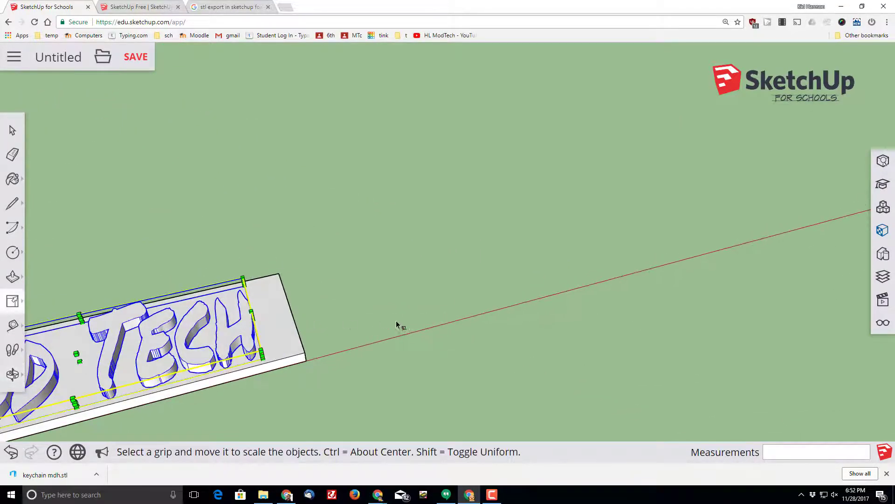
{"action": "middle_click_drag", "start_coordinate": [399, 323], "coordinate": [236, 300]}
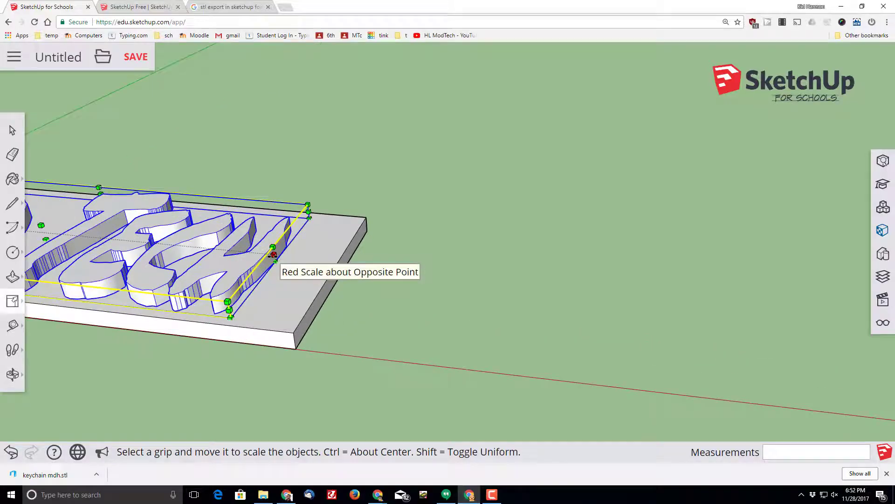
{"action": "left_click_drag", "start_coordinate": [275, 256], "coordinate": [285, 311]}
{"action": "middle_click_drag", "start_coordinate": [285, 312], "coordinate": [139, 304]}
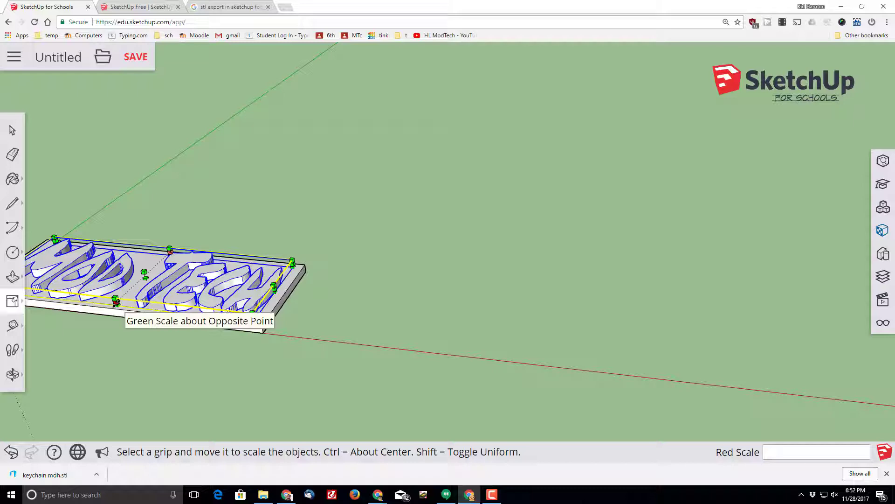
{"action": "left_click_drag", "start_coordinate": [118, 304], "coordinate": [118, 304]}
{"action": "scroll", "coordinate": [121, 369], "scroll_direction": "down", "scroll_amount": 3}
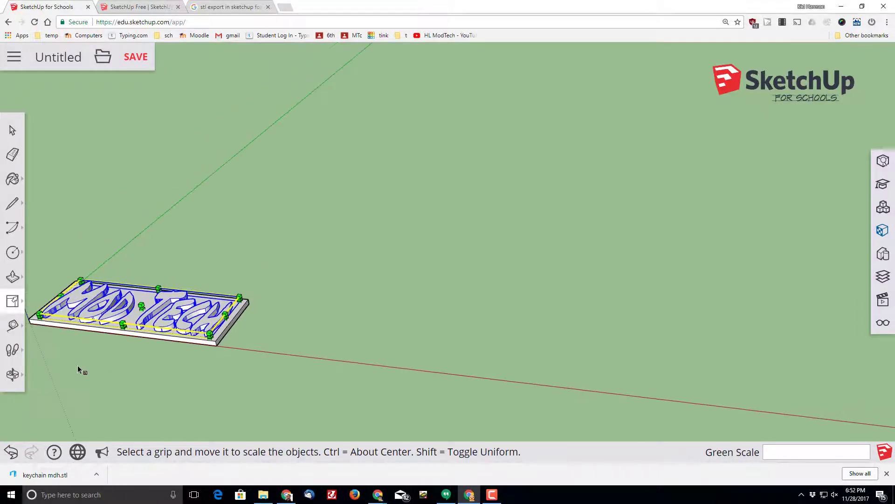
{"action": "middle_click_drag", "start_coordinate": [77, 365], "coordinate": [65, 348]}
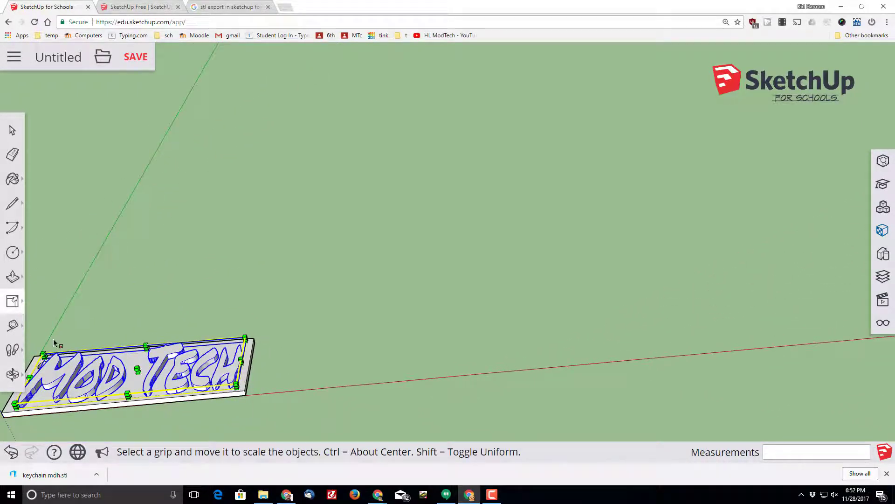
Pan the keychain slab to the centre of the view and orbit to look straight down.
{"action": "left_click", "coordinate": [24, 376]}
{"action": "left_click", "coordinate": [17, 382]}
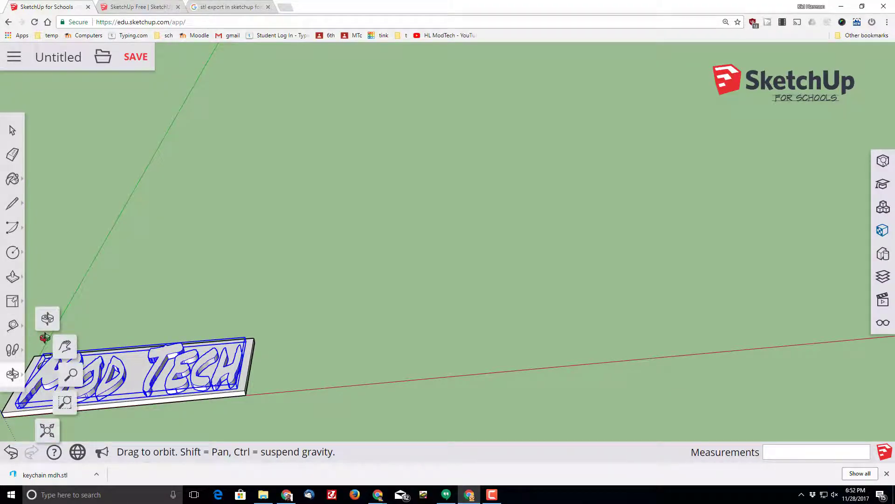
{"action": "left_click", "coordinate": [66, 342]}
{"action": "left_click_drag", "start_coordinate": [106, 296], "coordinate": [234, 318]}
{"action": "left_click", "coordinate": [13, 373]}
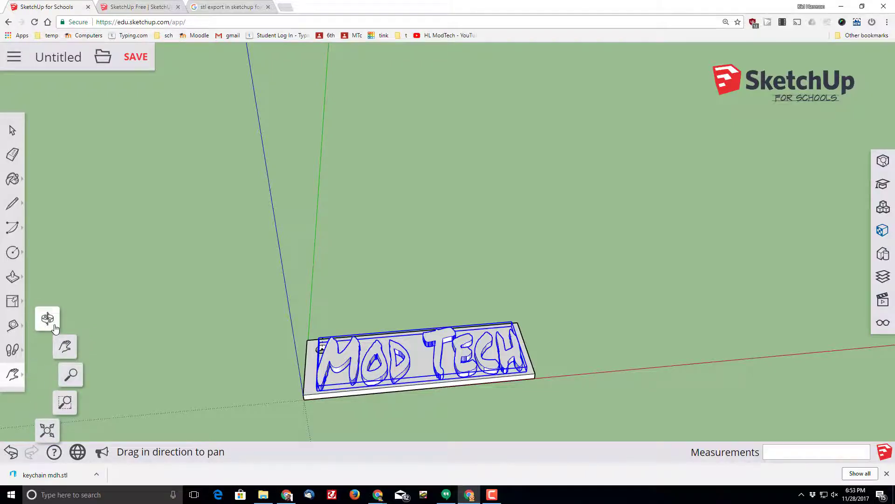
{"action": "left_click", "coordinate": [48, 315]}
{"action": "left_click_drag", "start_coordinate": [519, 200], "coordinate": [266, 294]}
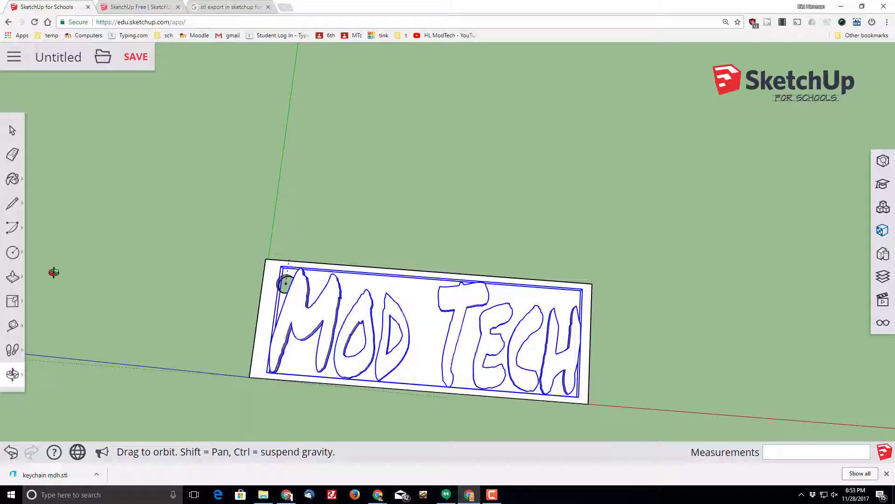
Scale the MOD TECH lettering to 0.98 along the red axis so it fits beside the hole.
{"action": "left_click", "coordinate": [13, 301]}
{"action": "middle_click_drag", "start_coordinate": [241, 334], "coordinate": [390, 344]}
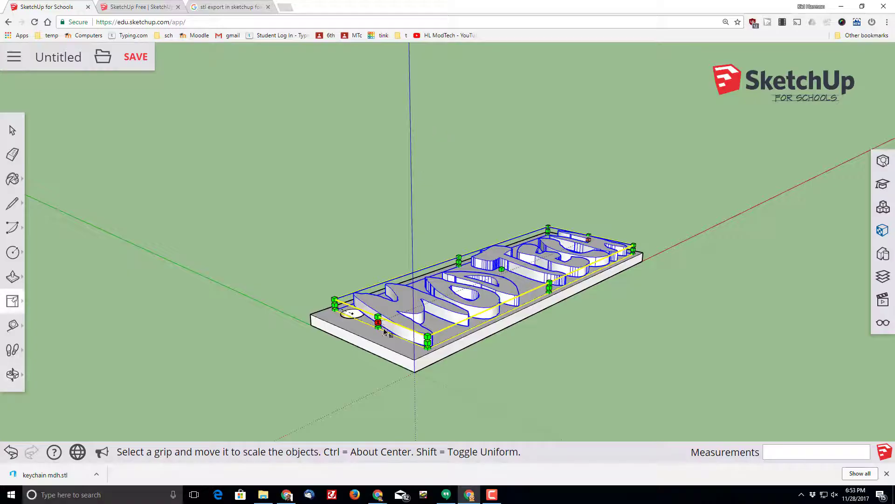
{"action": "left_click_drag", "start_coordinate": [384, 331], "coordinate": [421, 349]}
{"action": "mouse_move", "coordinate": [421, 348]}
{"action": "middle_mouse_down"}
{"action": "mouse_move", "coordinate": [520, 371]}
{"action": "mouse_move", "coordinate": [426, 366]}
{"action": "middle_mouse_up"}
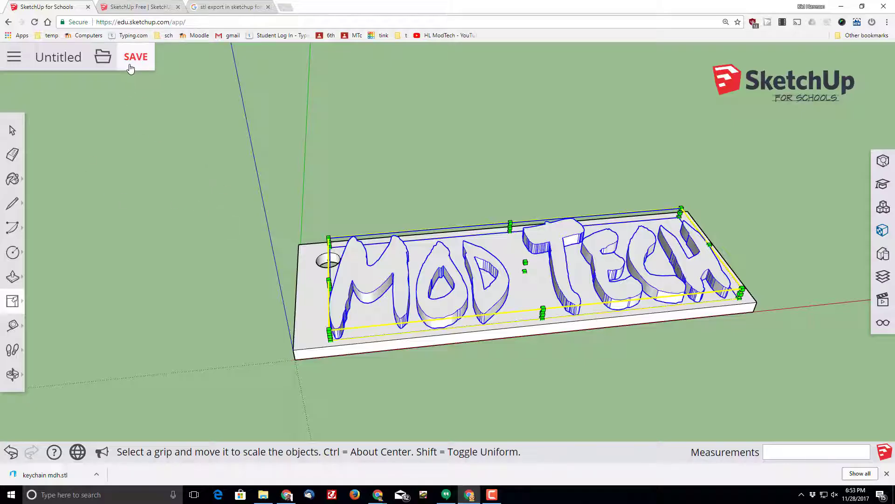
Save the model as 'keychain mikeh' in the sketchup folder on Google Drive.
{"action": "left_click", "coordinate": [67, 59]}
{"action": "key", "text": "ctrl+a"}
{"action": "key", "text": "BackSpace"}
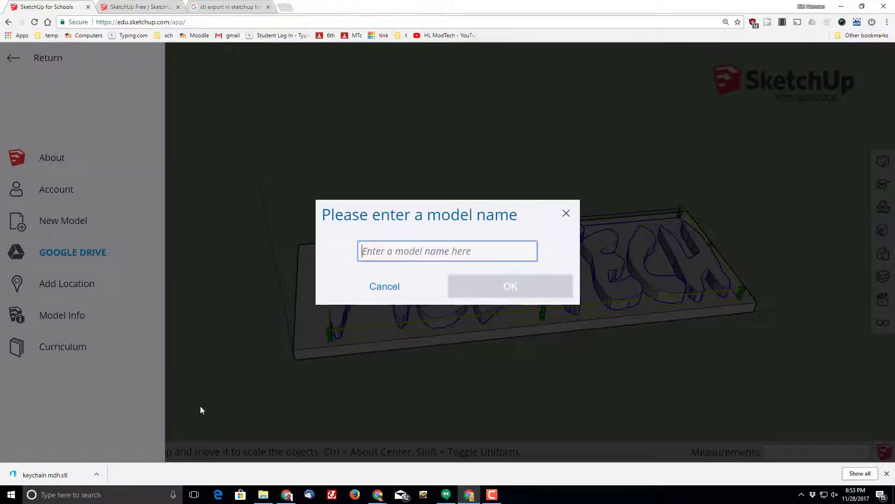
{"action": "type", "text": "k"}
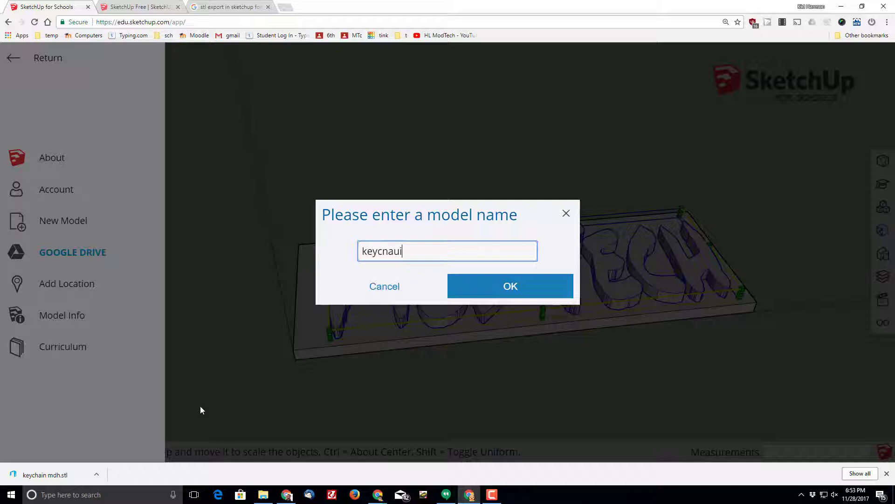
{"action": "type", "text": "eychain mikeh"}
{"action": "left_click", "coordinate": [481, 294]}
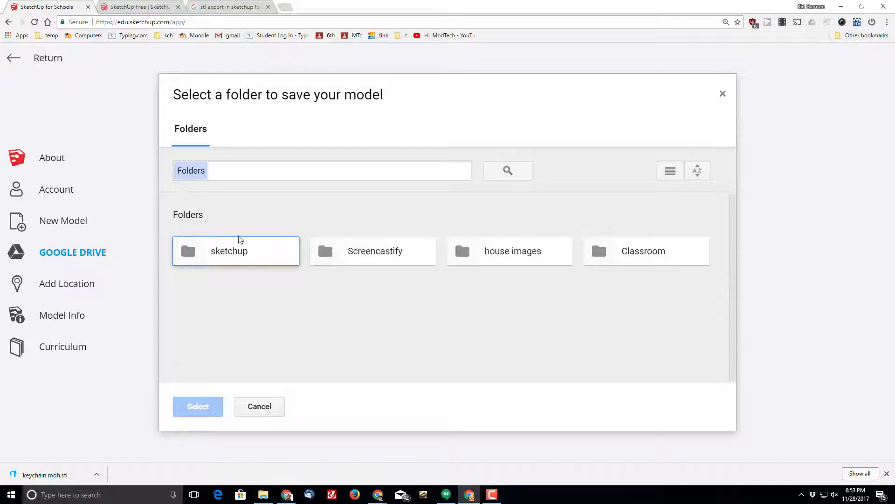
{"action": "left_click", "coordinate": [242, 251]}
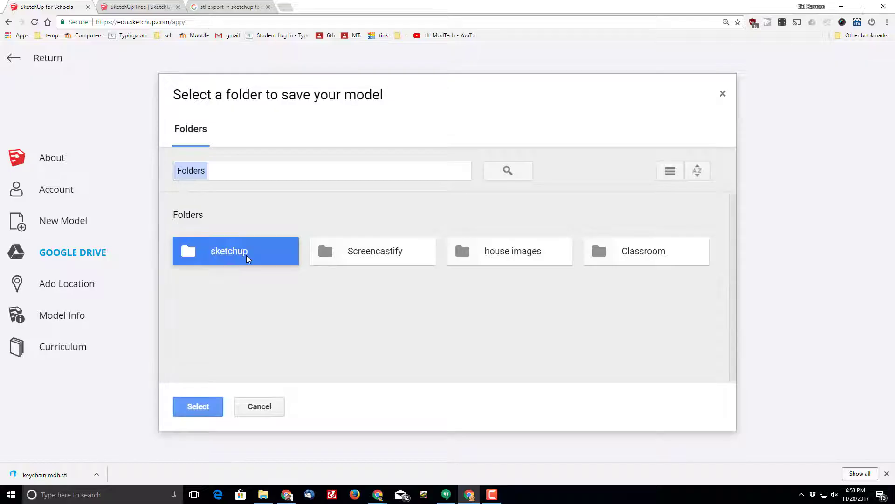
{"action": "left_click", "coordinate": [199, 407]}
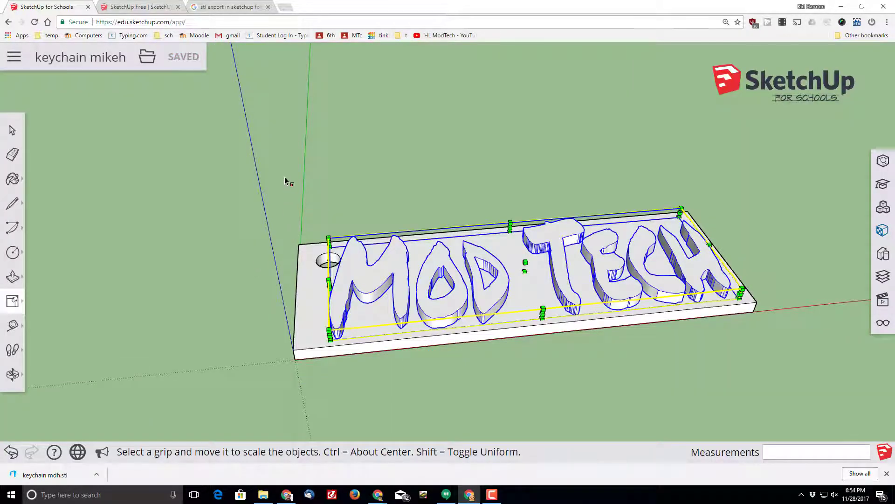
Undo the accidental stretch of the lettering and box-select the whole keychain.
{"action": "left_click_drag", "start_coordinate": [329, 282], "coordinate": [483, 372]}
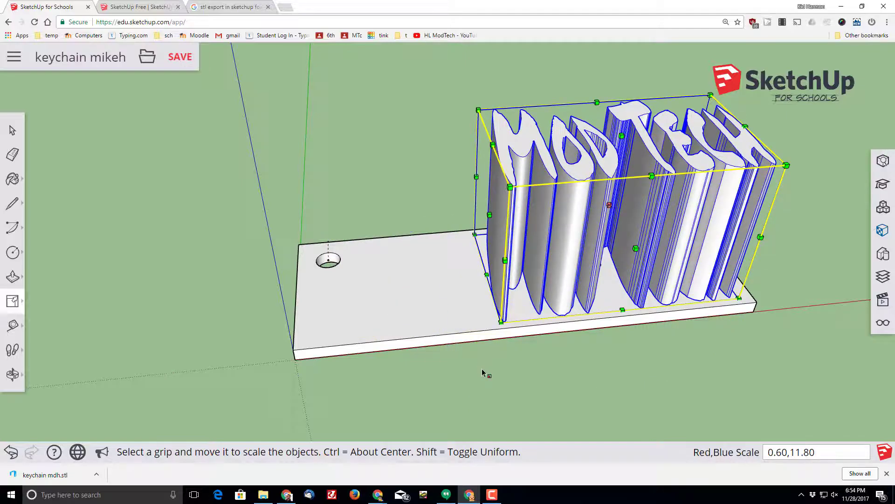
{"action": "key", "text": "ctrl+z"}
{"action": "left_click", "coordinate": [12, 130]}
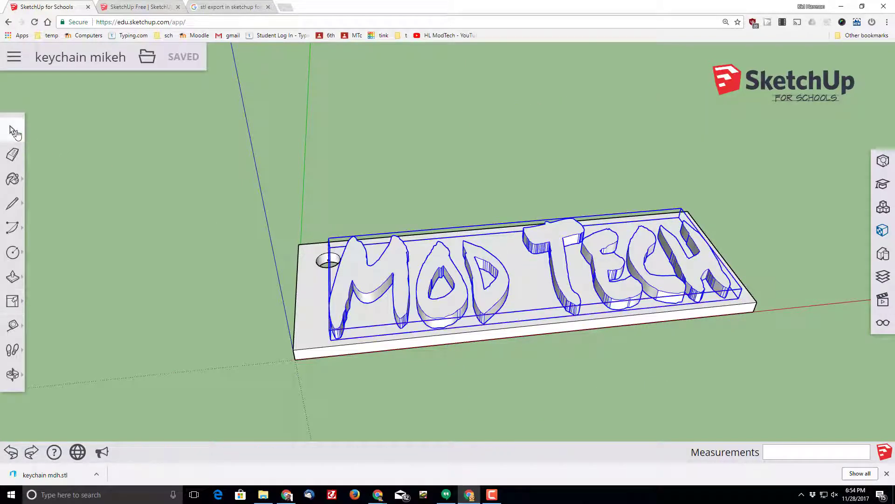
{"action": "left_click_drag", "start_coordinate": [262, 173], "coordinate": [787, 437]}
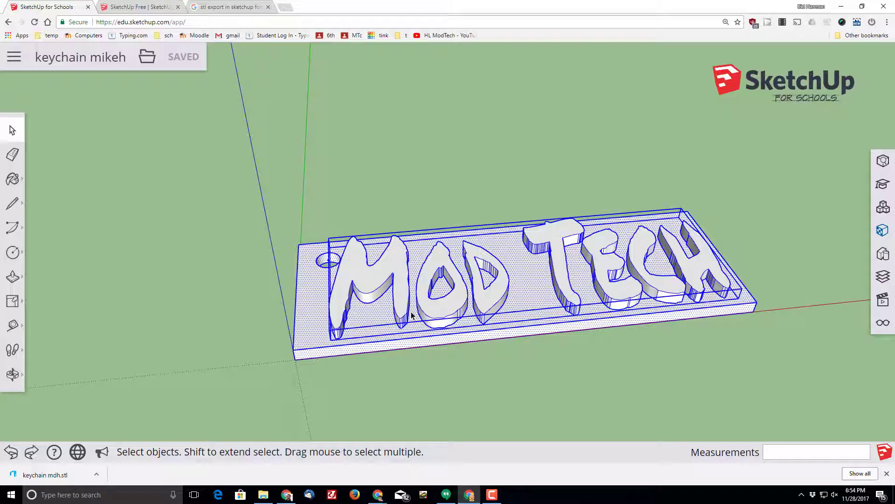
Download the selected model as an .STL file from the File menu.
{"action": "left_click", "coordinate": [147, 56]}
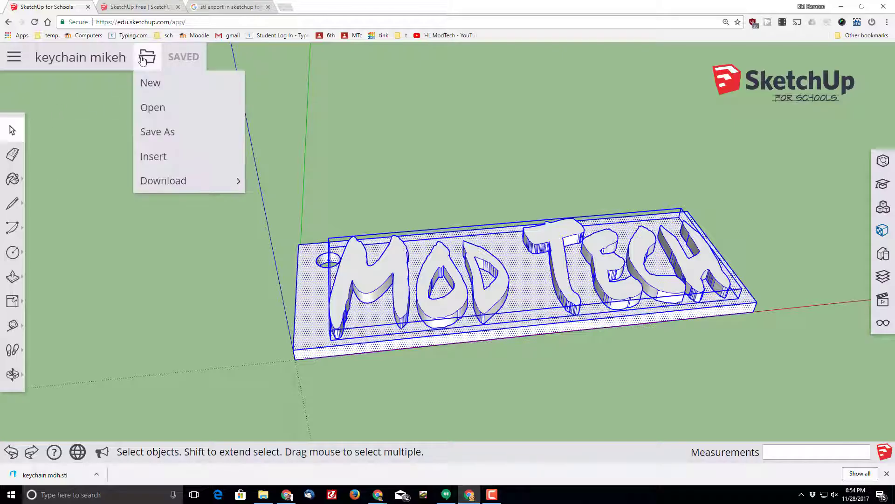
{"action": "mouse_move", "coordinate": [170, 189]}
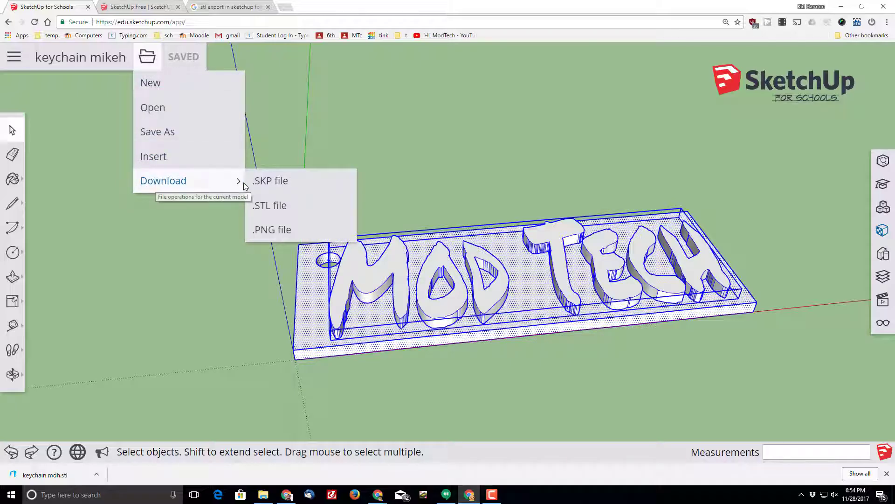
{"action": "left_click", "coordinate": [268, 208]}
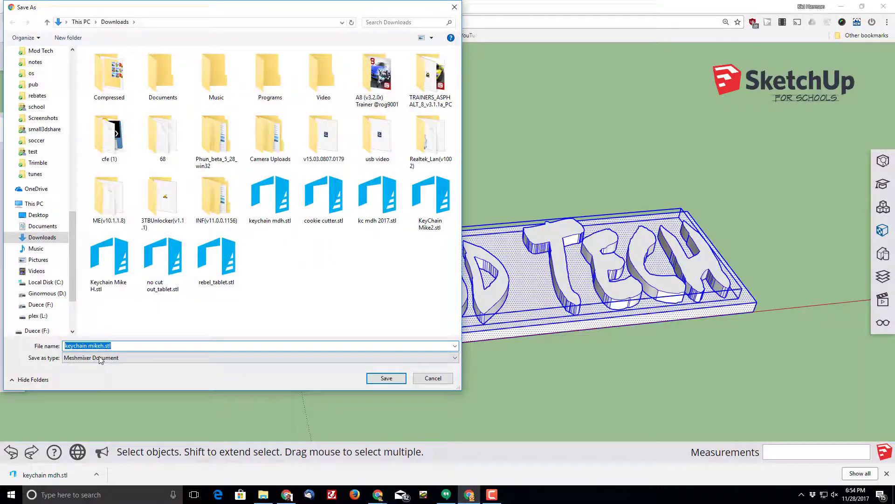
Save 'keychain mikeh.stl' into Downloads, then orbit to view the keychain face.
{"action": "left_click", "coordinate": [386, 378]}
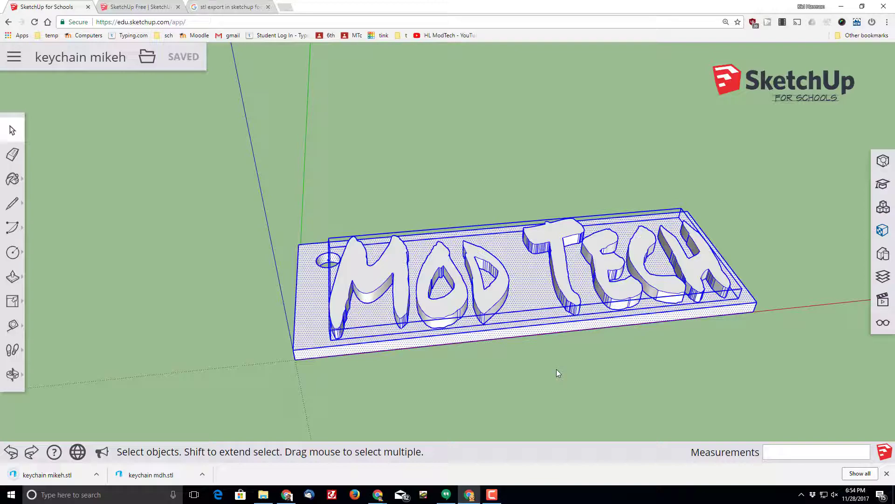
{"action": "middle_click_drag", "start_coordinate": [556, 369], "coordinate": [186, 366]}
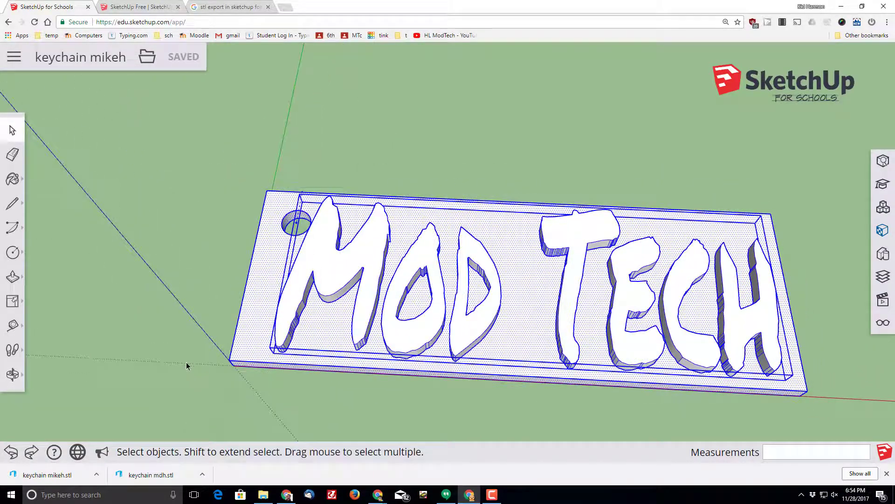